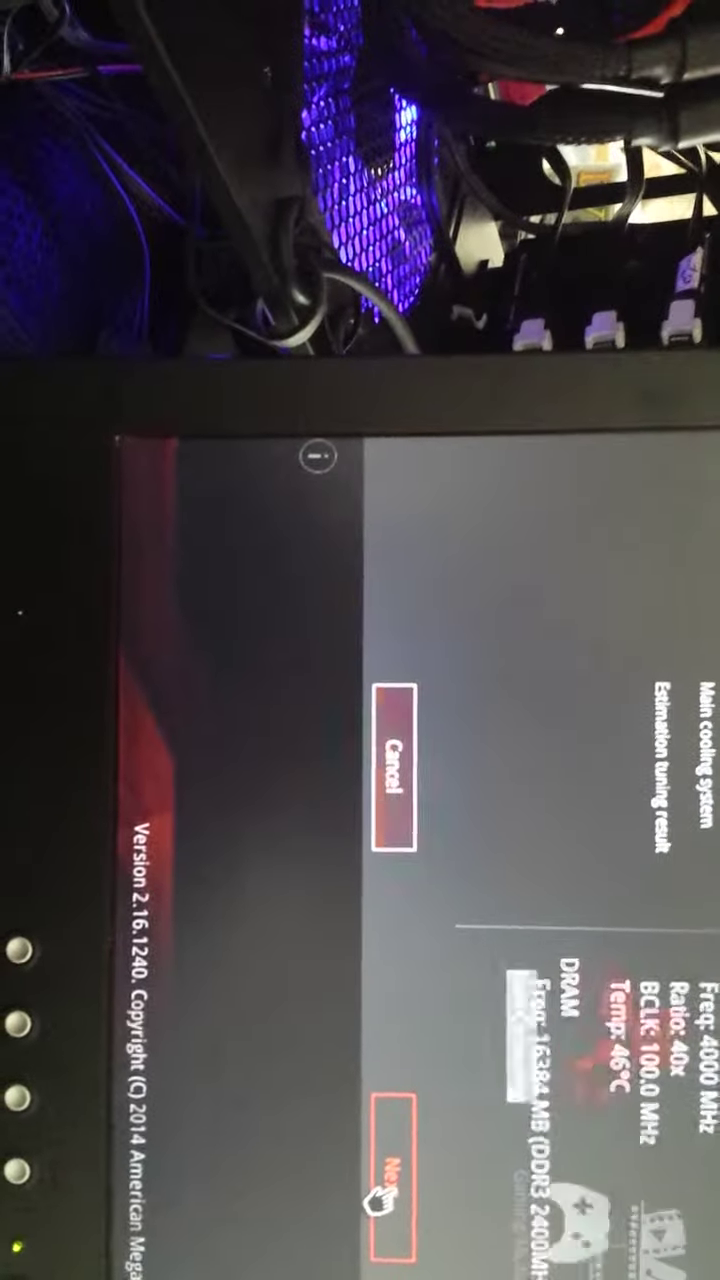
Step: Advance the EZ Tuning Wizard past the CPU/DRAM summary to the usage-scenario page
{"action": "left_click", "coordinate": [378, 1198]}
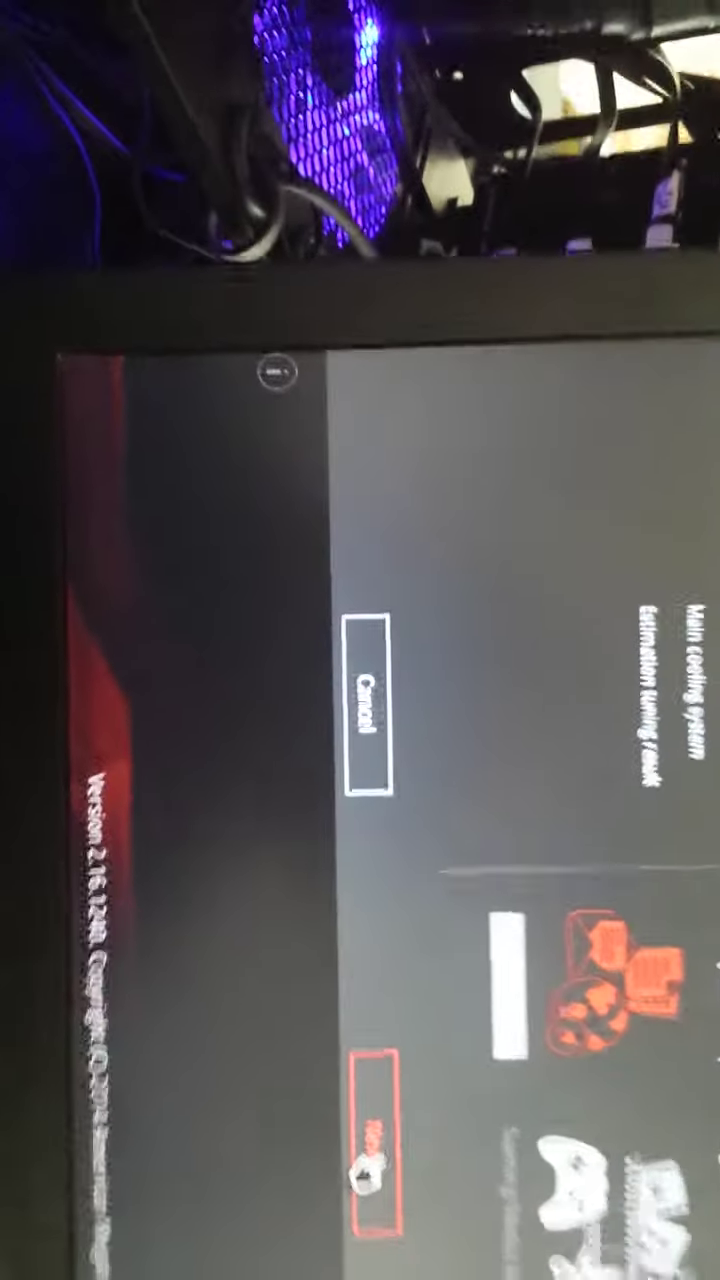